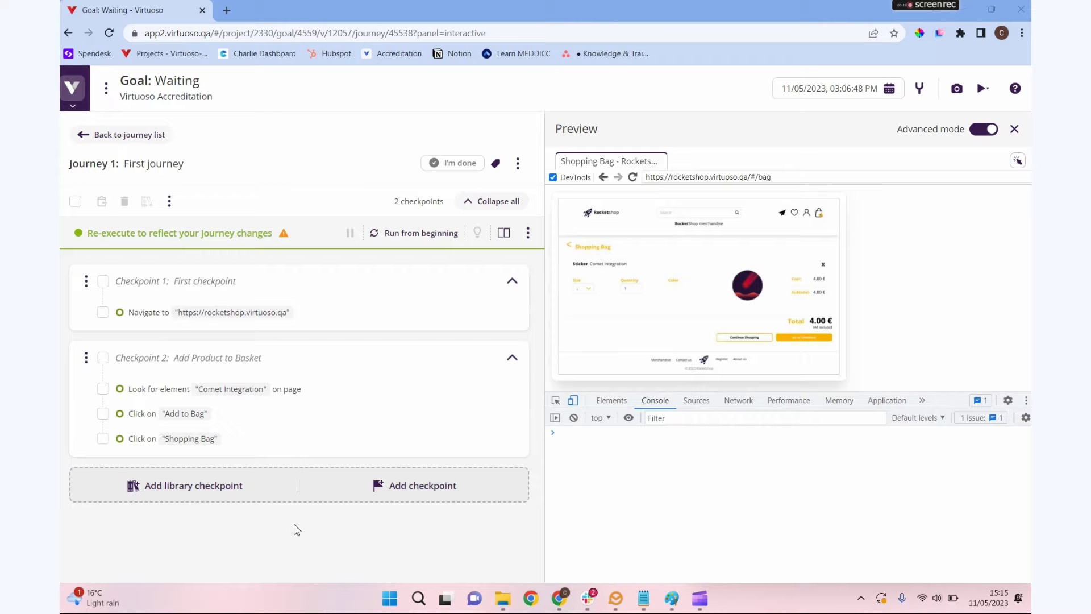
Rerun First journey from the beginning until all steps pass with the 4.00 EUR Shopping Bag.
left_click(405, 234)
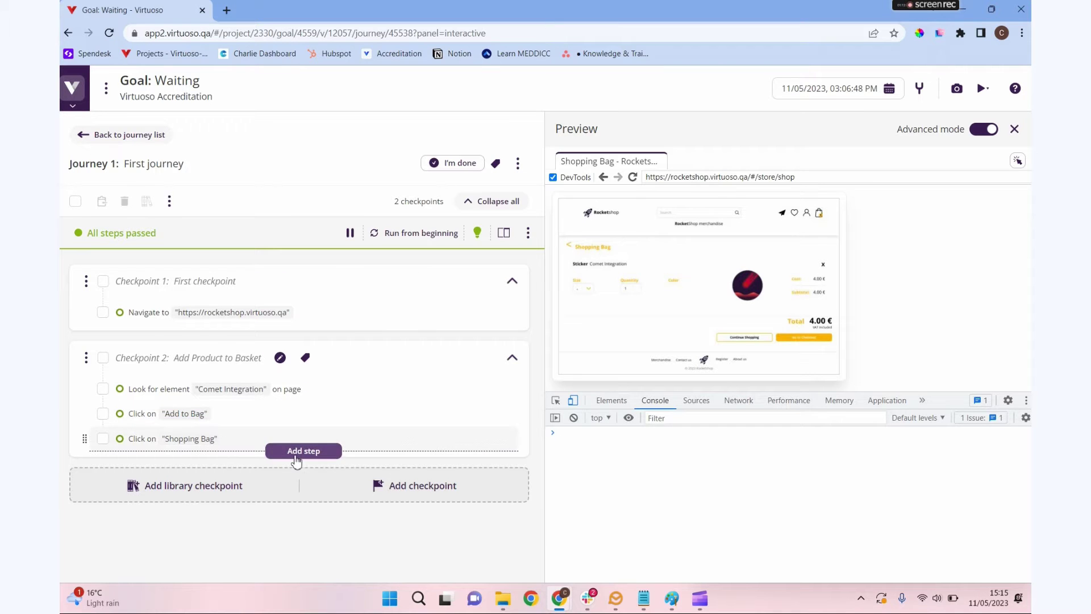
Append a 'wait 20 seconds' step to the end of Checkpoint 2.
left_click(296, 452)
type("wai")
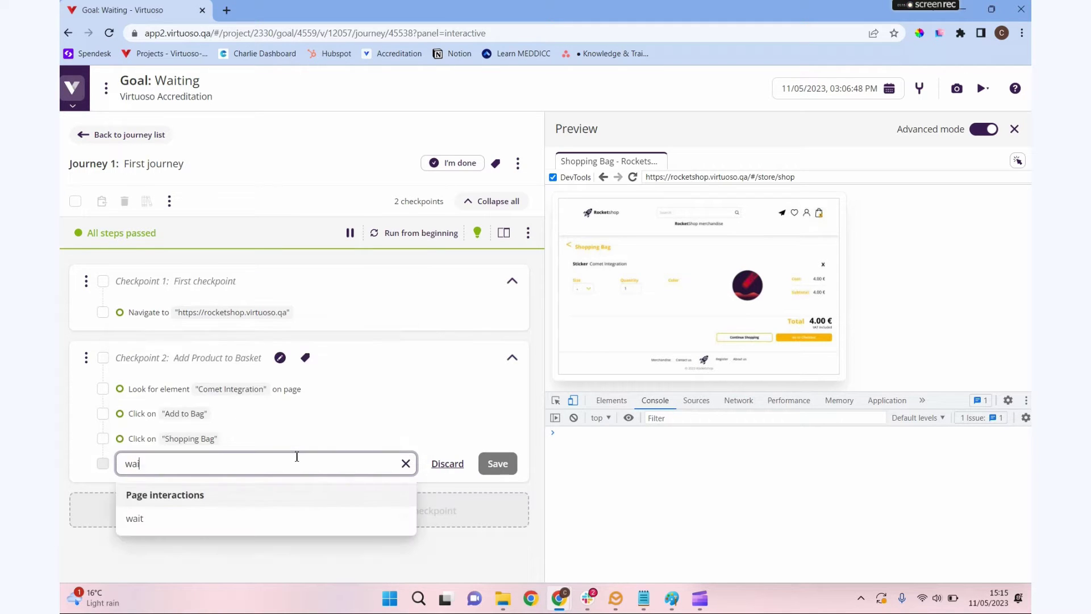
type("t 20 seconds")
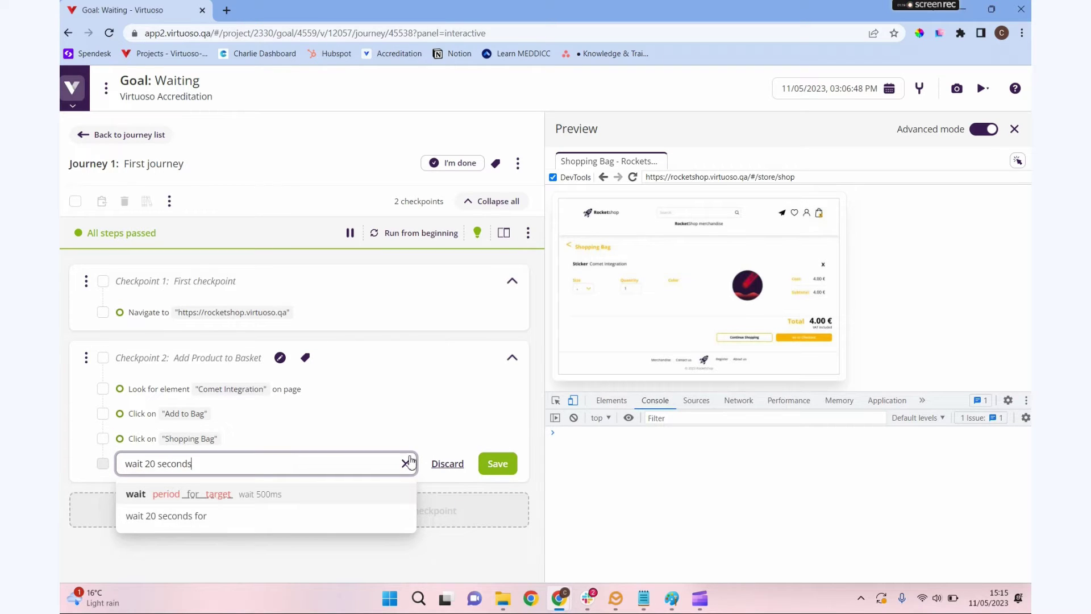
left_click(498, 464)
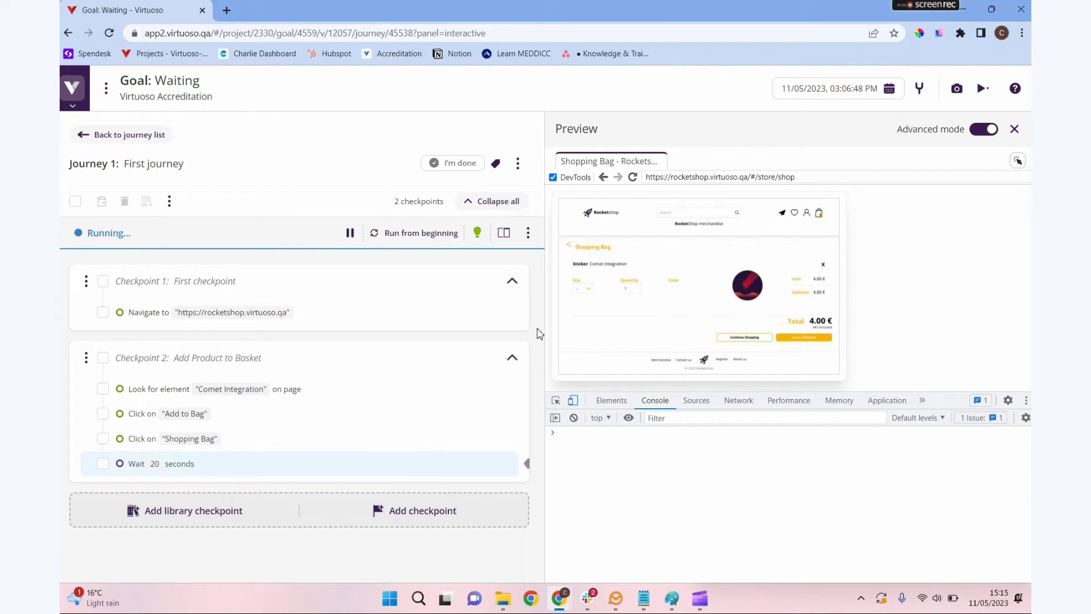
mouse_move(137, 474)
Open Journey quality insights and review the explicit waits warning.
left_click(478, 232)
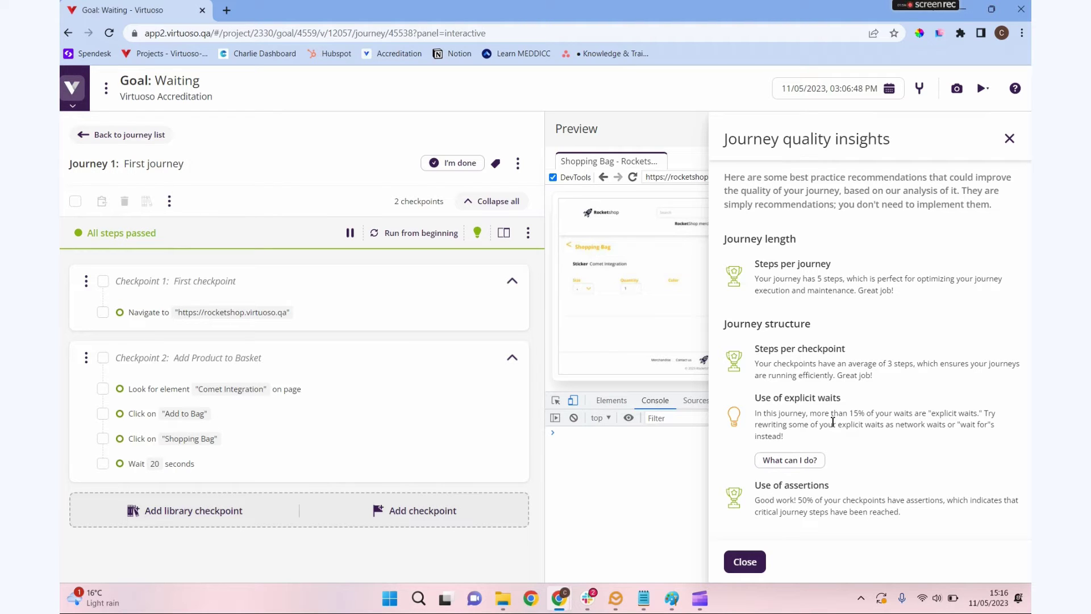
Close the insights and delete the fixed Wait 20 seconds step from Checkpoint 2.
left_click(740, 562)
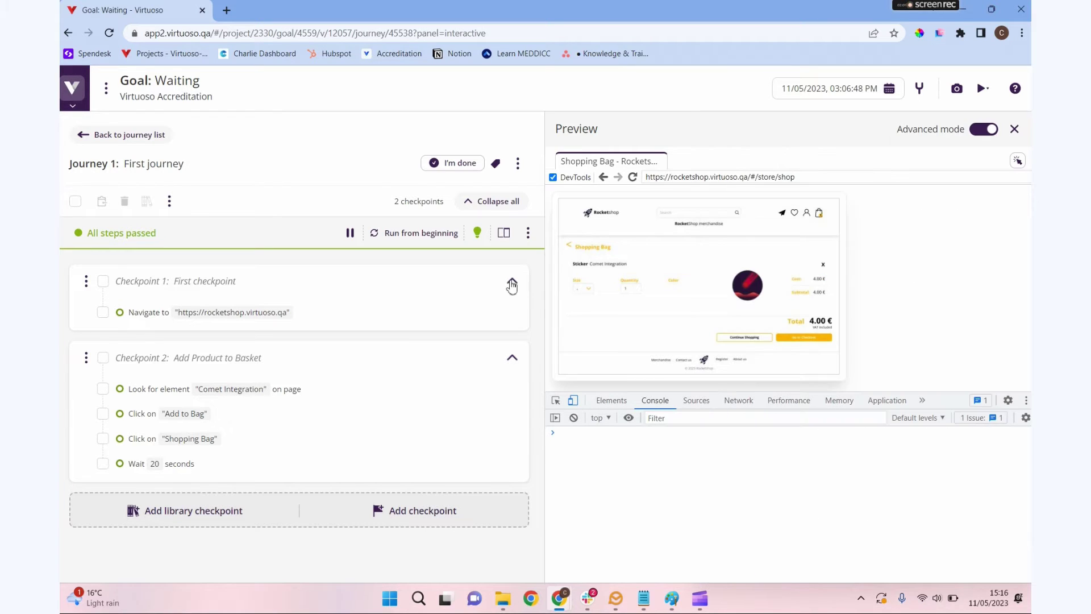
mouse_move(141, 405)
left_click(103, 463)
left_click(125, 201)
left_click(596, 359)
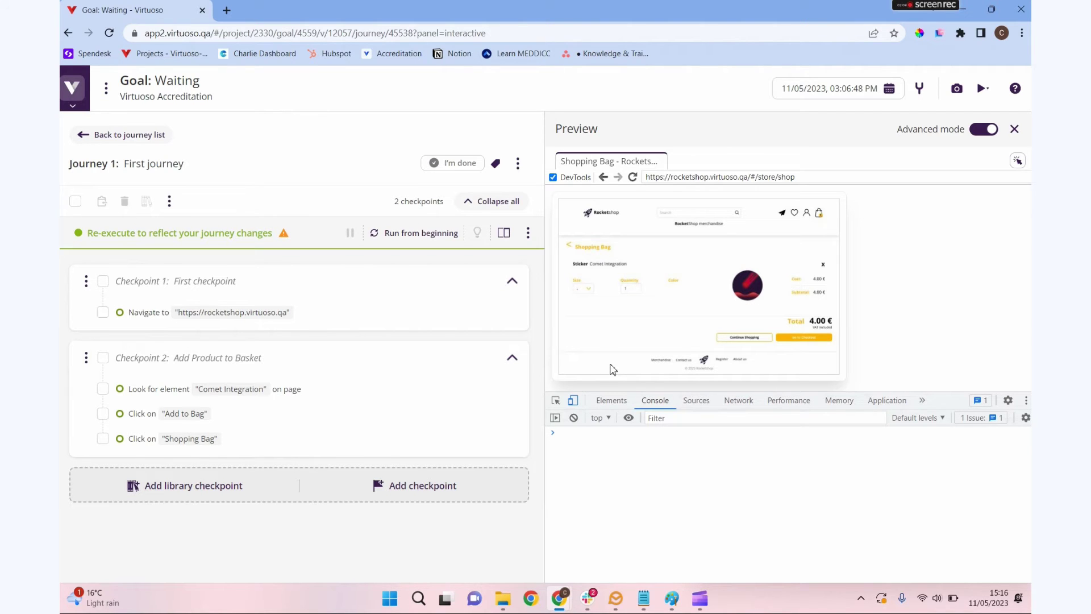
Add a 'wait 20 seconds for "Shopping Bag"' step at the end of Checkpoint 2.
mouse_move(237, 446)
left_click(302, 449)
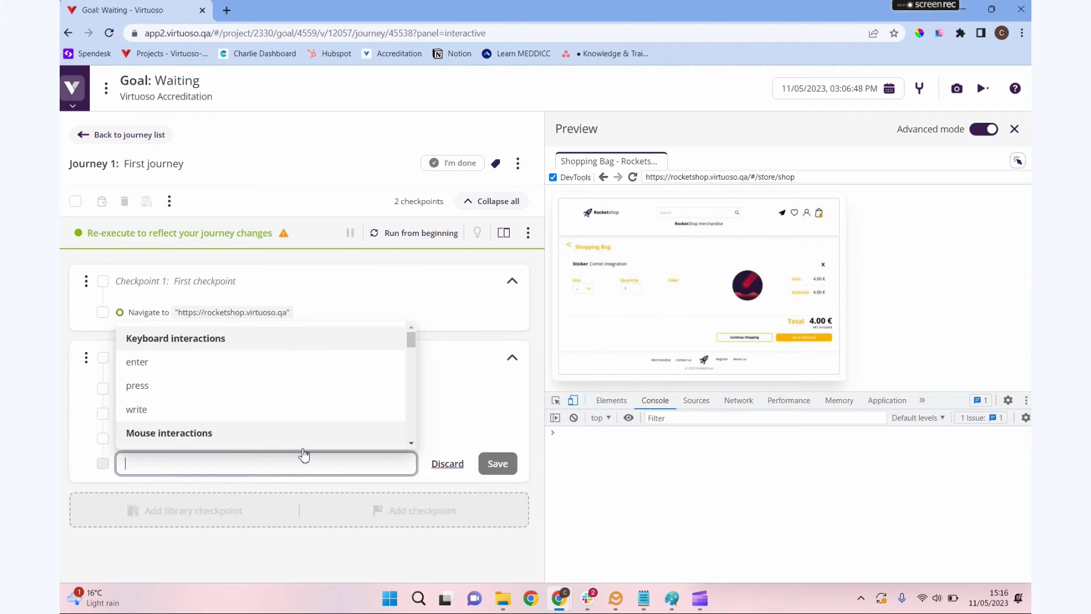
type("wait 20 seconds")
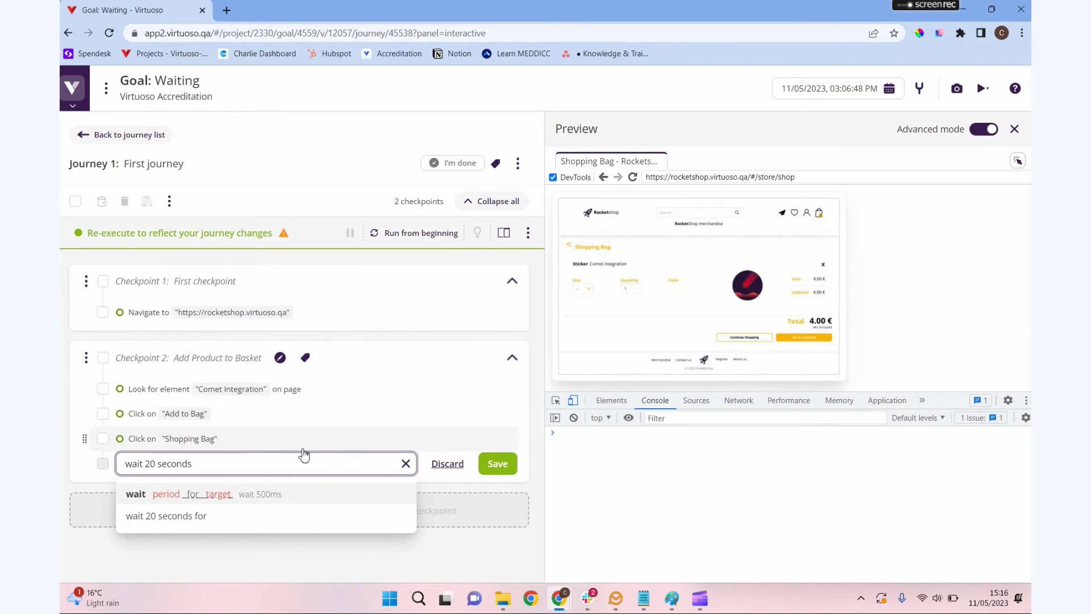
type(" for \"")
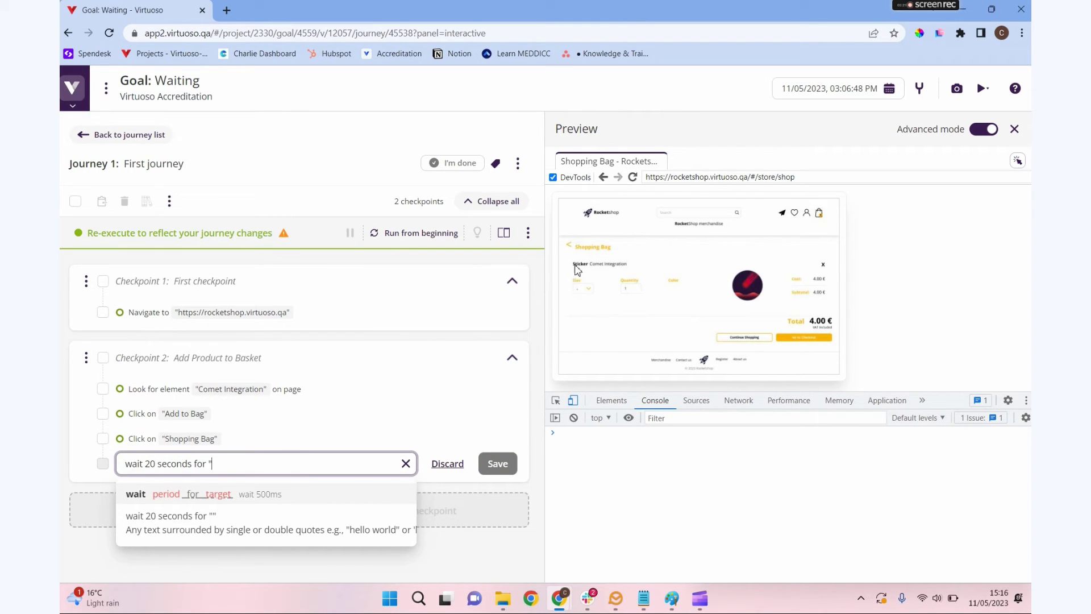
type("Shopping Bag\"")
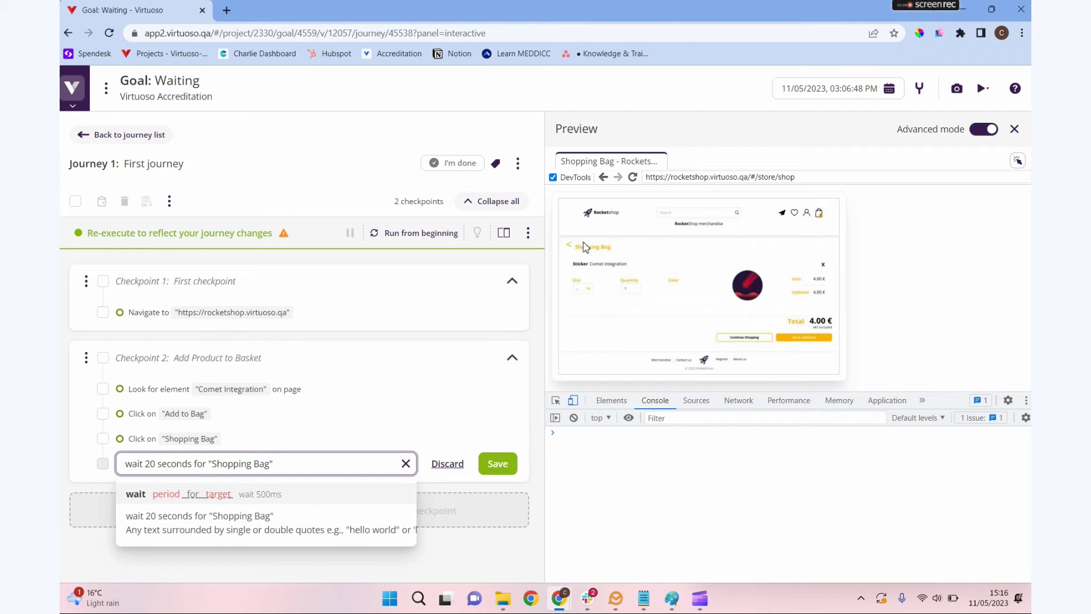
left_click(508, 462)
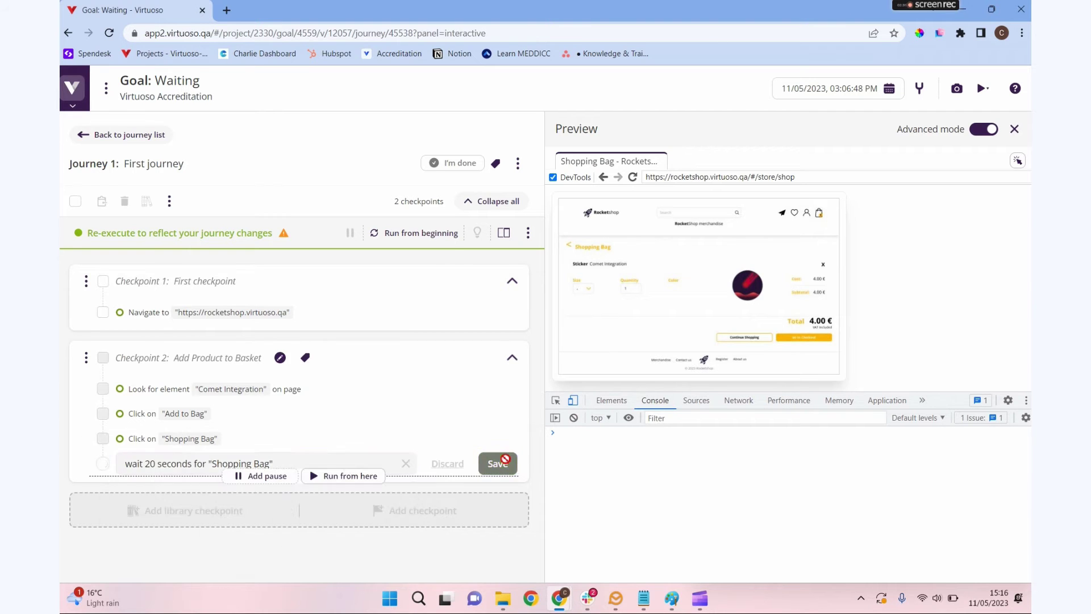
left_click(537, 444)
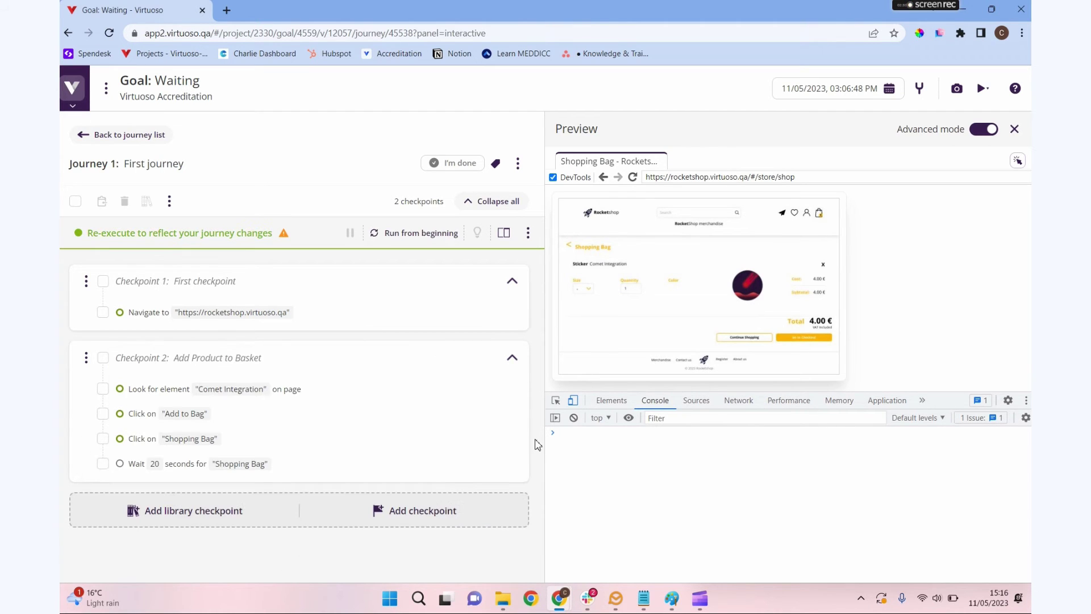
Rerun the journey from the beginning with the dynamic Shopping Bag wait until all steps pass.
left_click(409, 235)
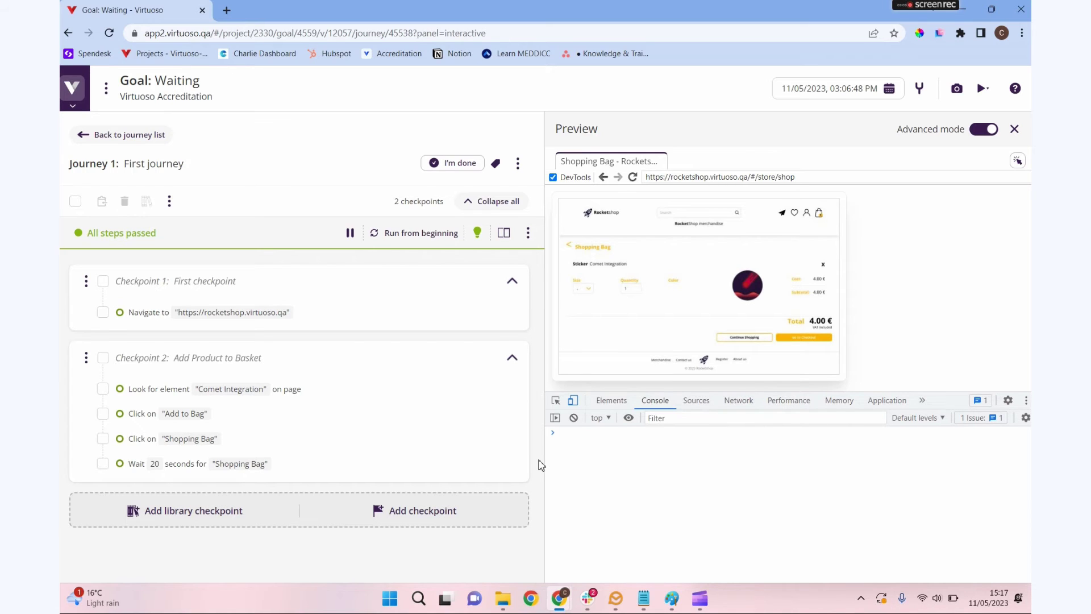
Delete the wait for "Shopping Bag" step from Checkpoint 2.
left_click(103, 463)
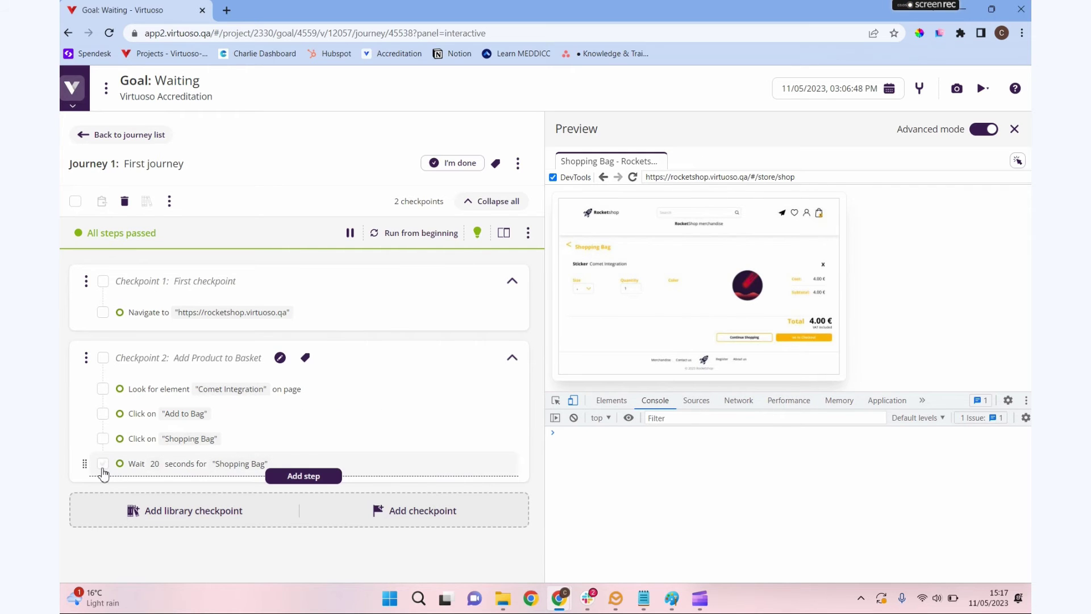
left_click(125, 201)
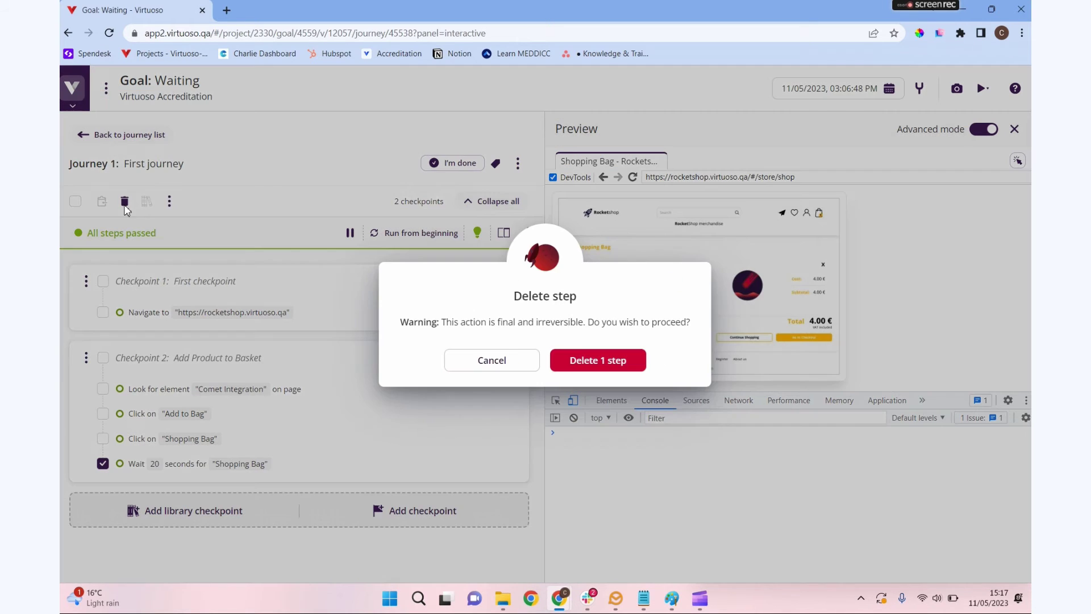
left_click(594, 360)
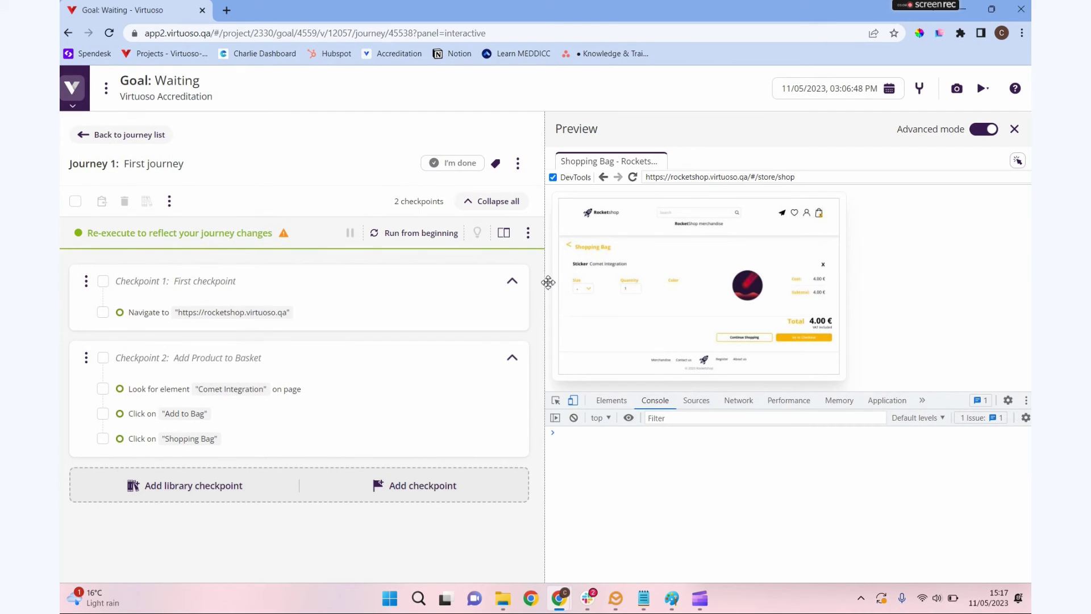
Open the Waiting goal's Edit settings from the project dashboard.
left_click(72, 88)
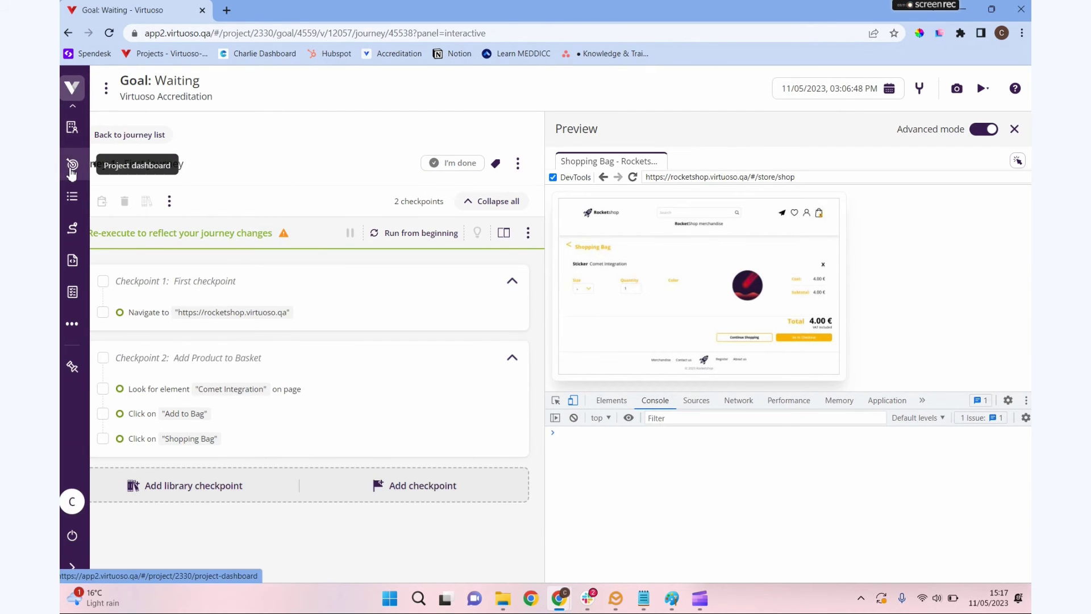
left_click(71, 167)
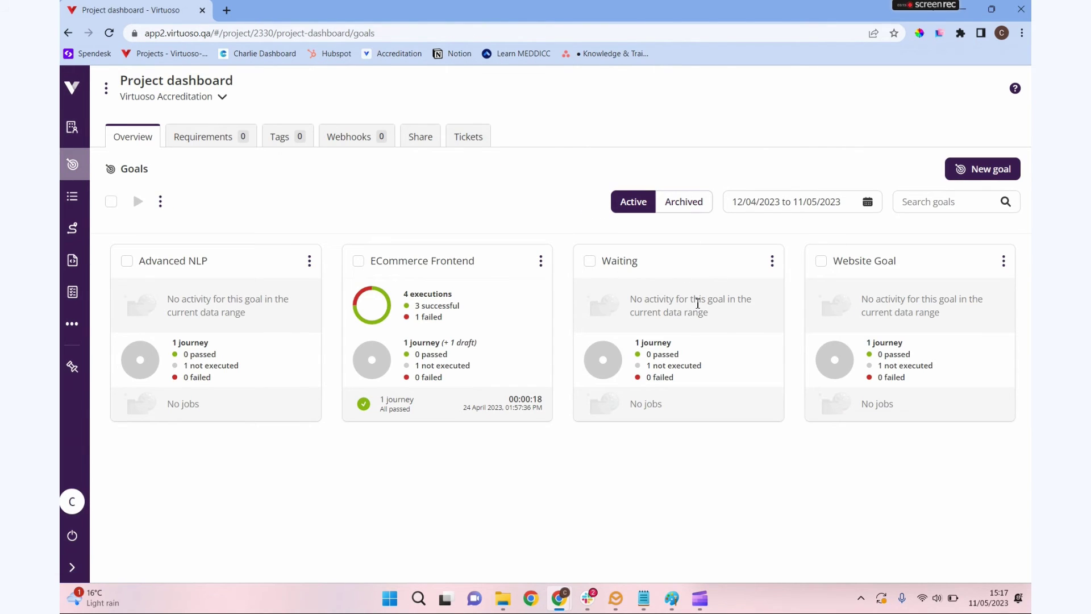
left_click(773, 263)
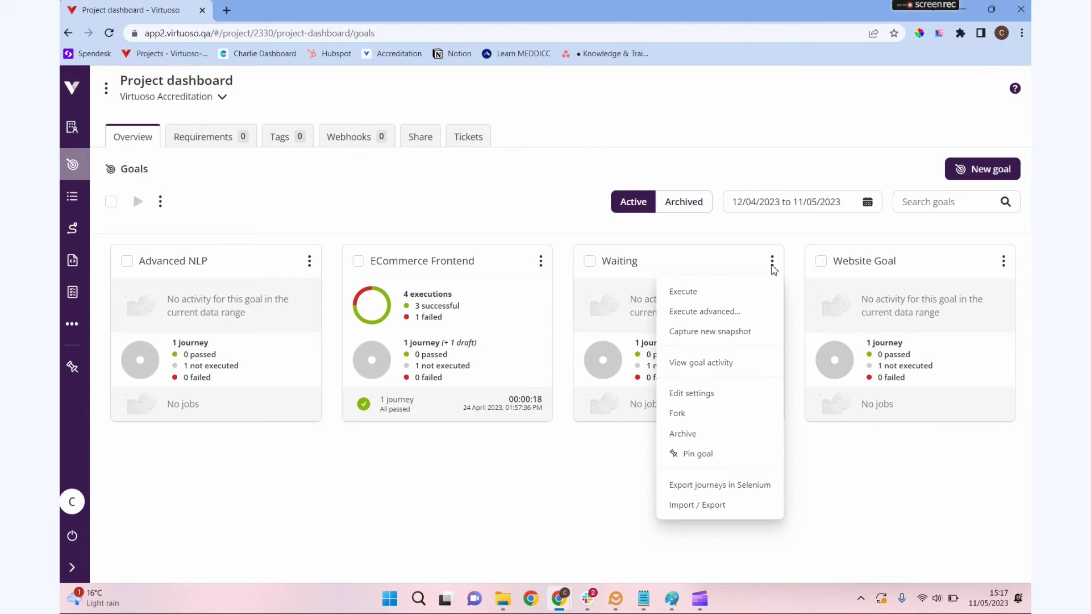
left_click(703, 401)
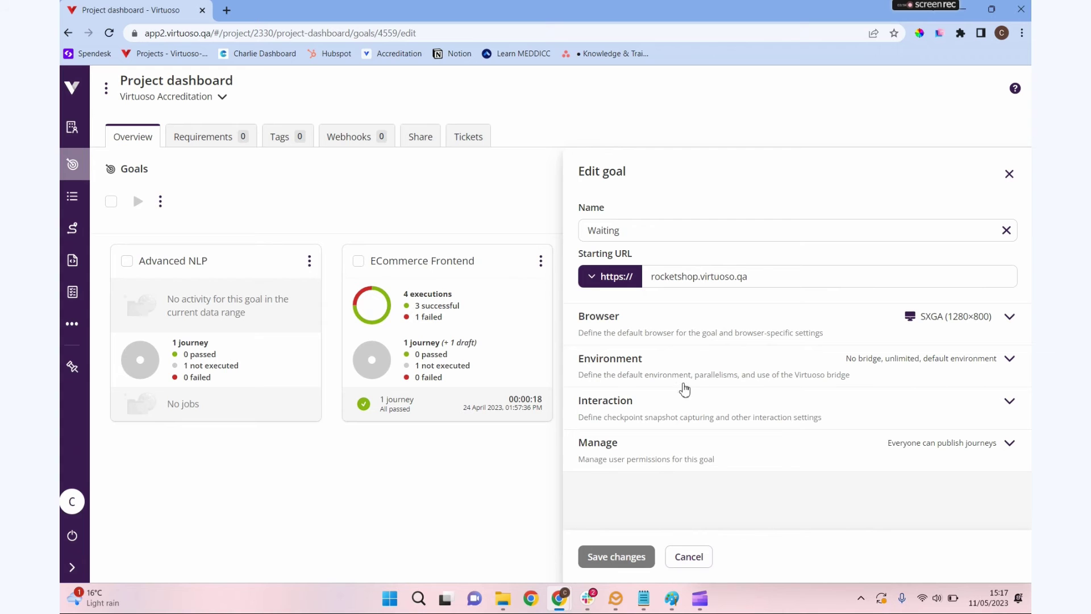
Expand the Interaction section to show Wait for network traffic set to Default.
left_click(1011, 403)
scroll(816, 399, "down", 2)
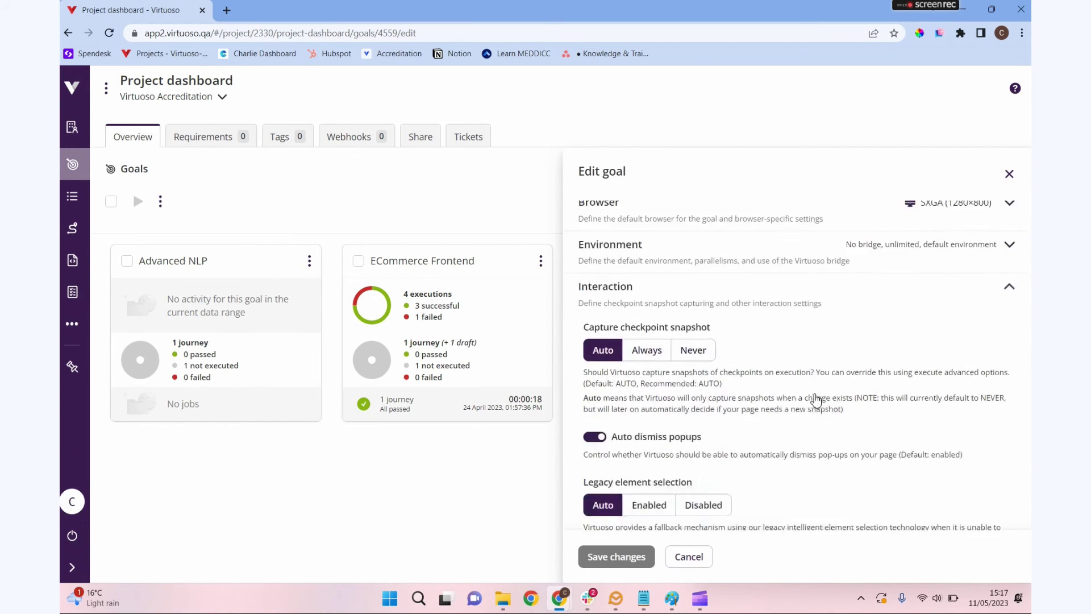
scroll(815, 399, "down", 5)
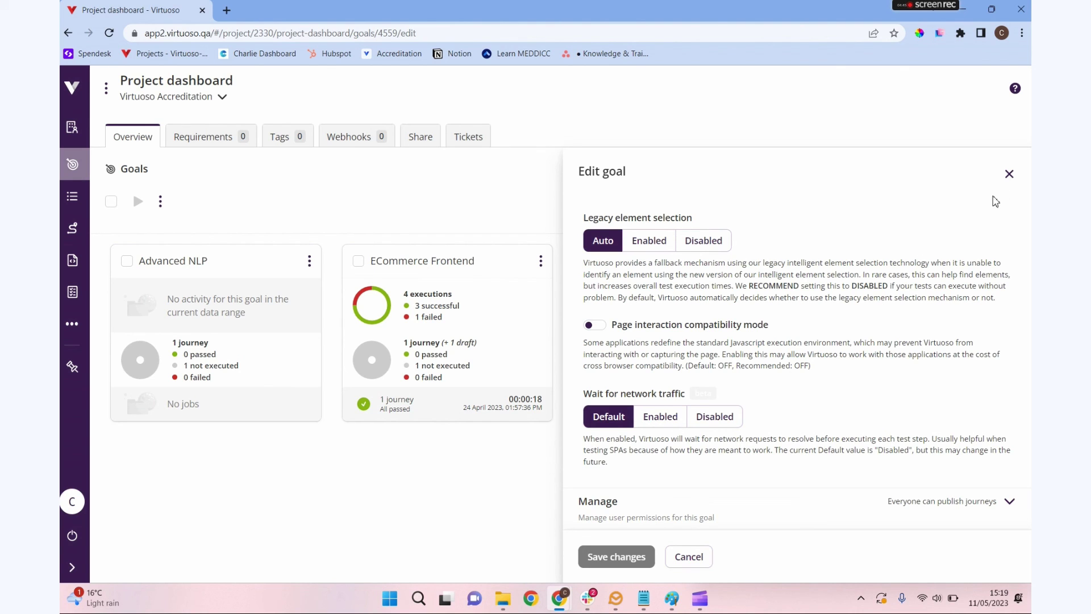
Close the goal settings unsaved and rerun First journey from the beginning without the wait step.
left_click(1009, 174)
left_click(616, 263)
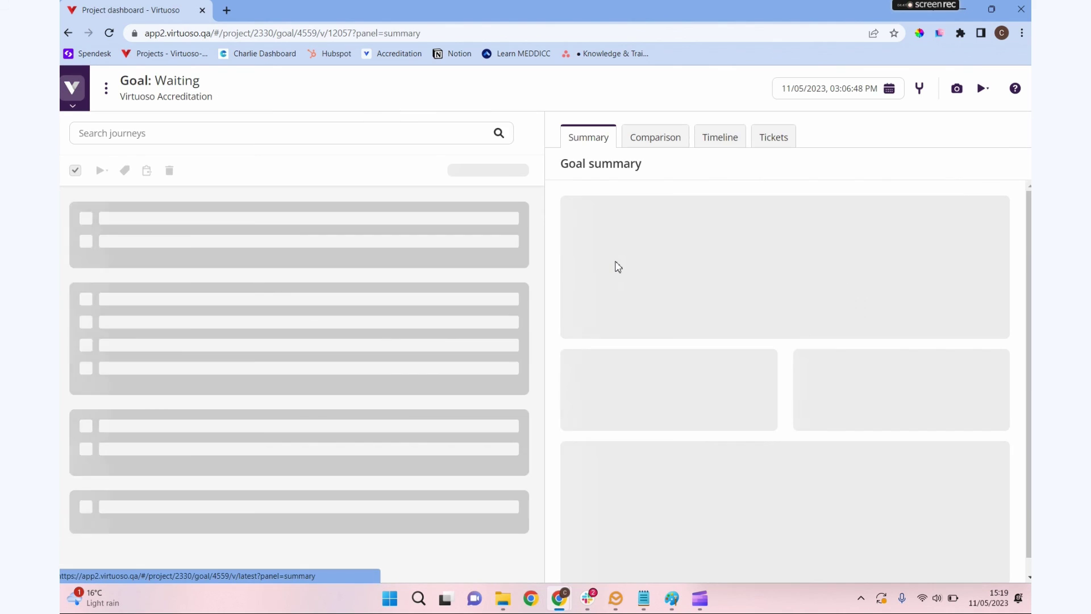
left_click(323, 221)
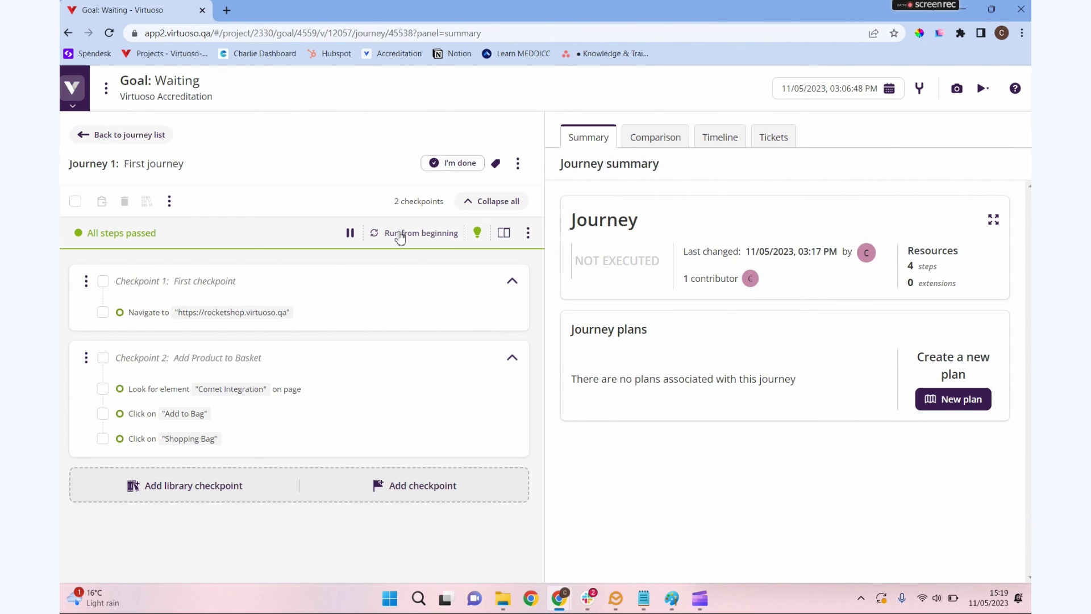
left_click(400, 234)
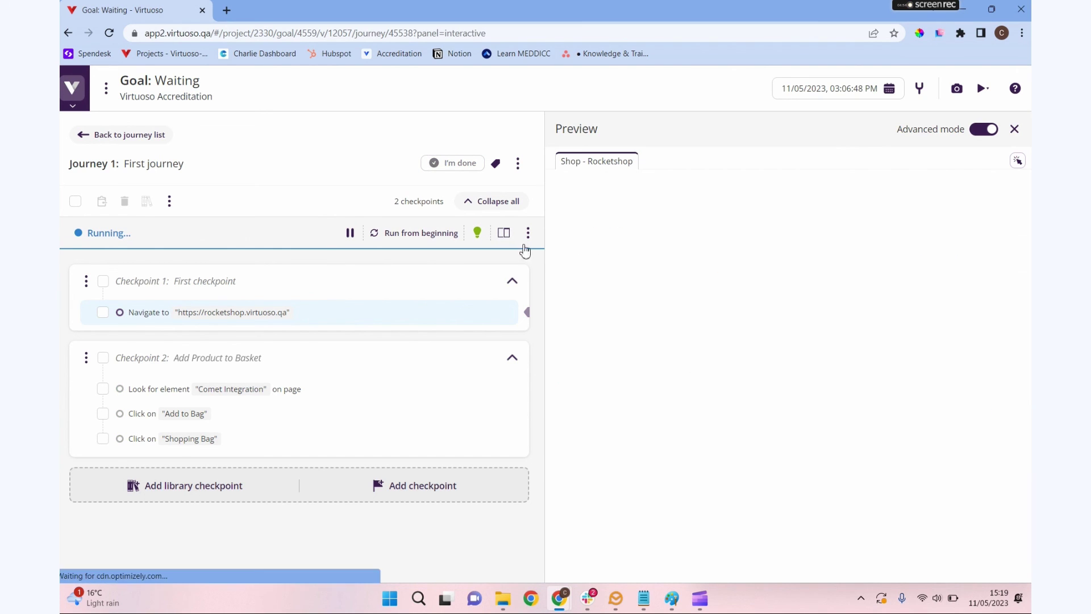